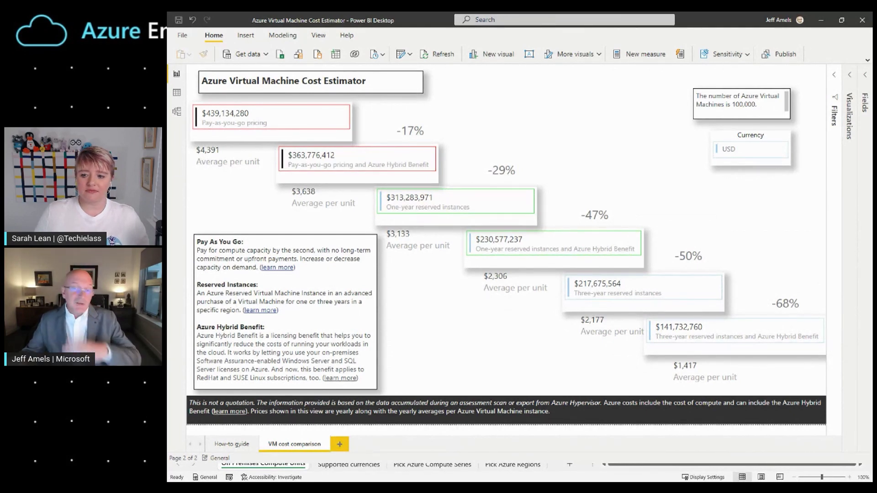
View the How-to guide page, then bring the On Premises Compute Unit Lists workbook forward
click(232, 444)
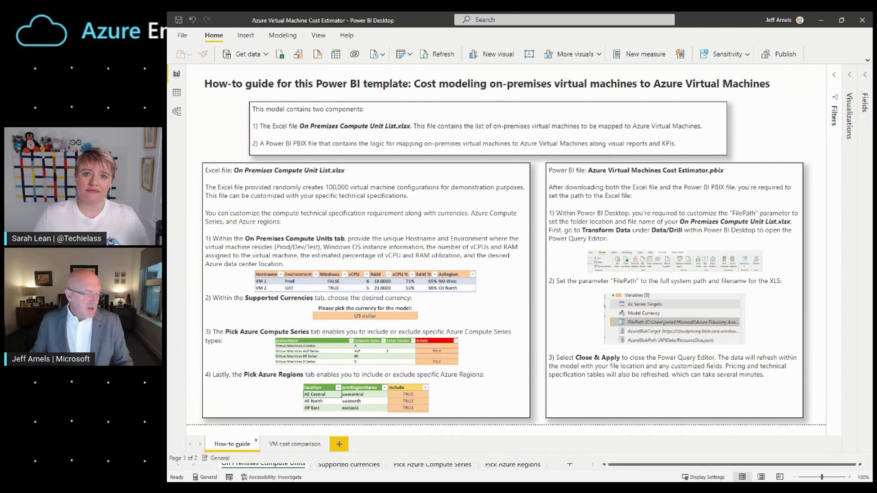
mouse_move(306, 335)
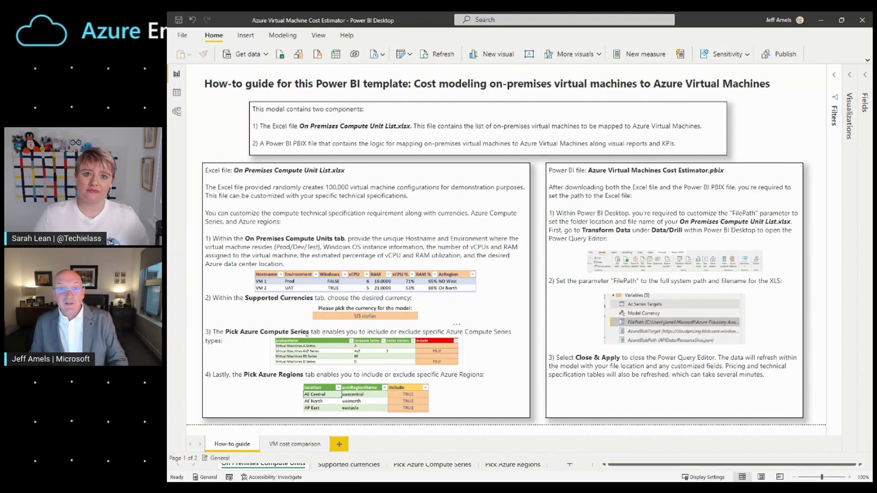
key(alt+Tab)
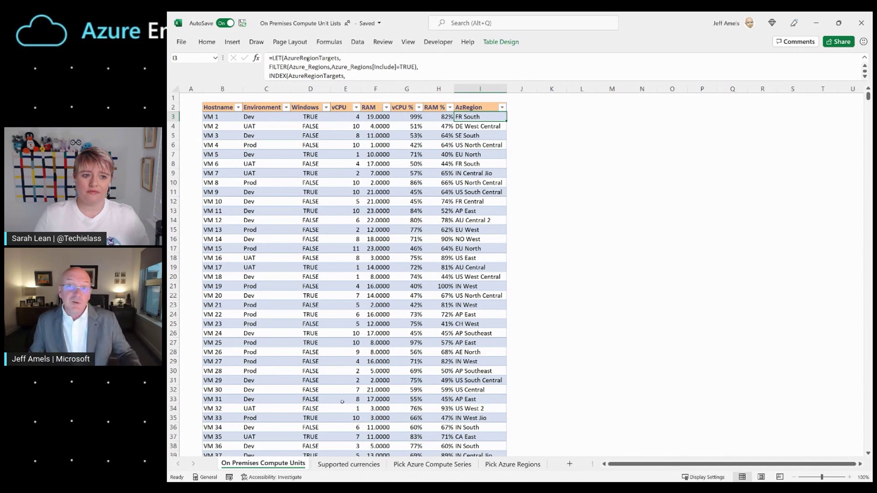
Inspect the Hostname and Environment column formulas and check the last VM row
click(213, 120)
key(ctrl+Down)
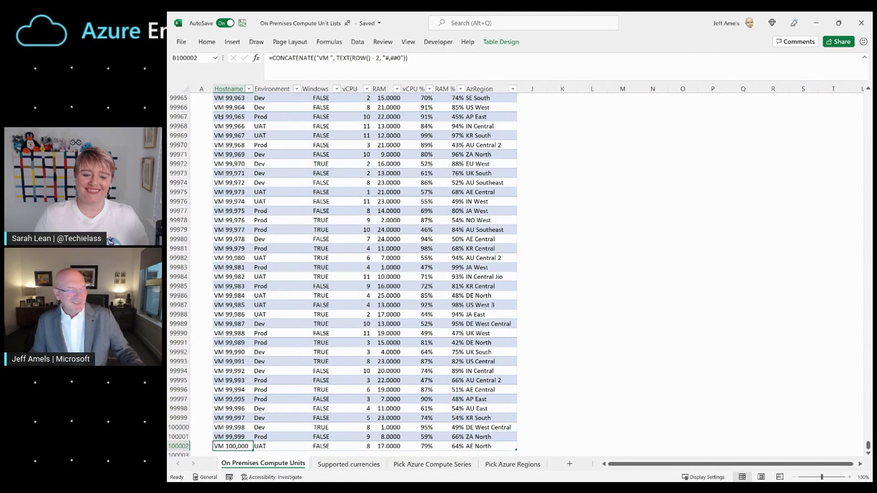
key(ctrl+Up)
key(Right)
key(Down)
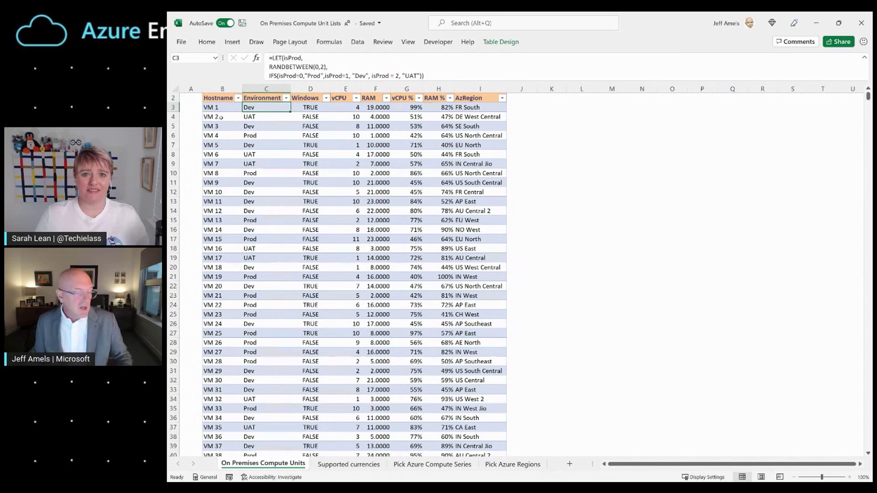
Review the Windows, vCPU, RAM, vCPU %, RAM % and AzRegion column formulas
key(Right)
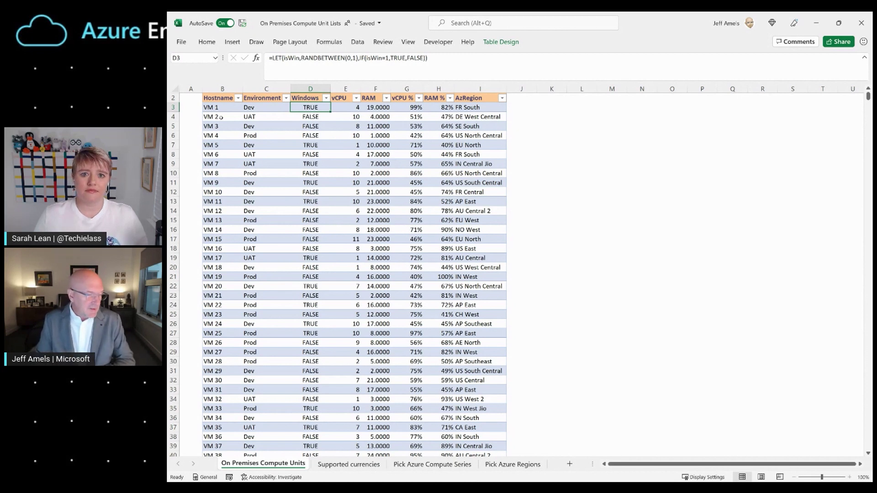
key(Right)
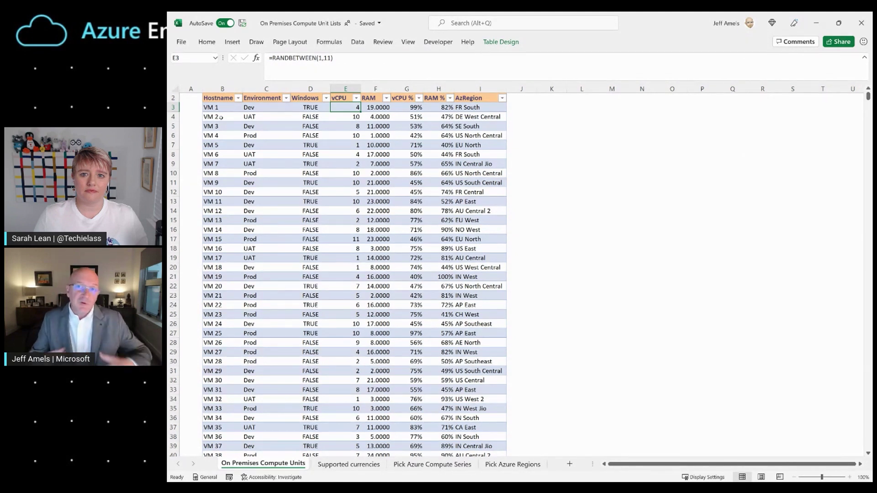
key(Right)
key(Right)
key(shift+Right)
key(shift+Down)
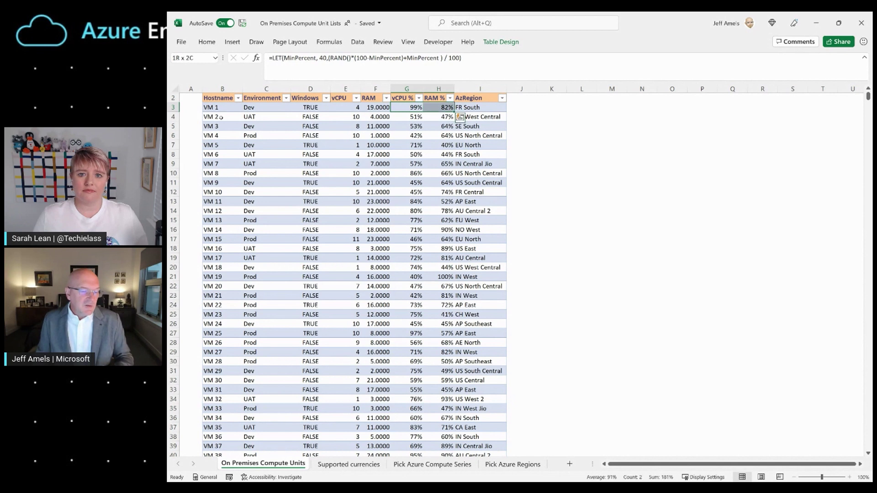
key(shift+Down)
key(shift+Down)
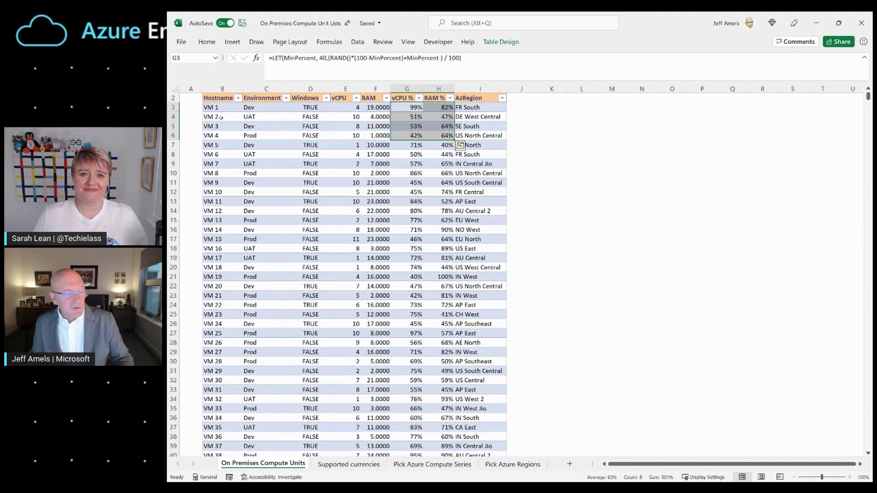
key(shift+BackSpace)
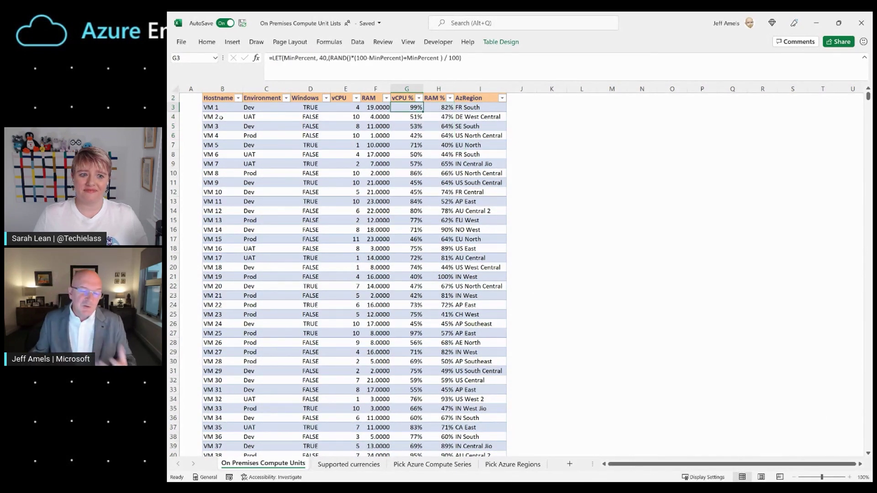
key(Right)
key(Right)
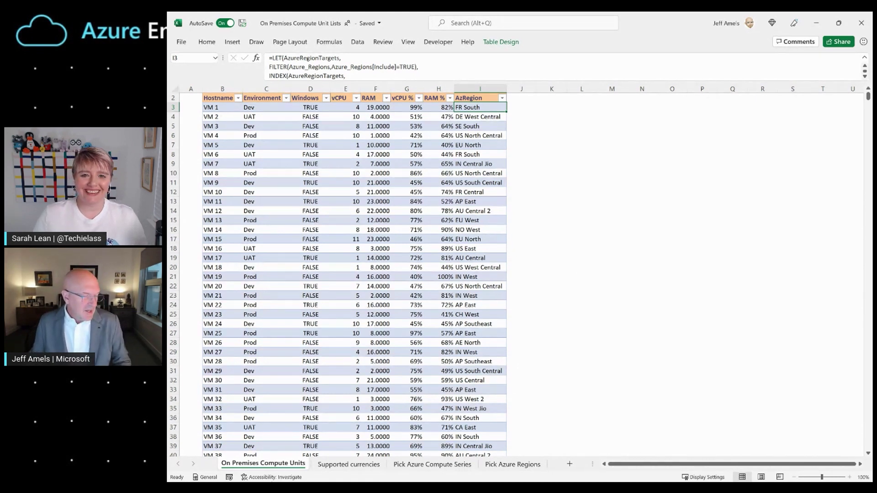
Confirm US dollar as the model currency, then go to the Pick Azure Compute Series sheet
click(368, 465)
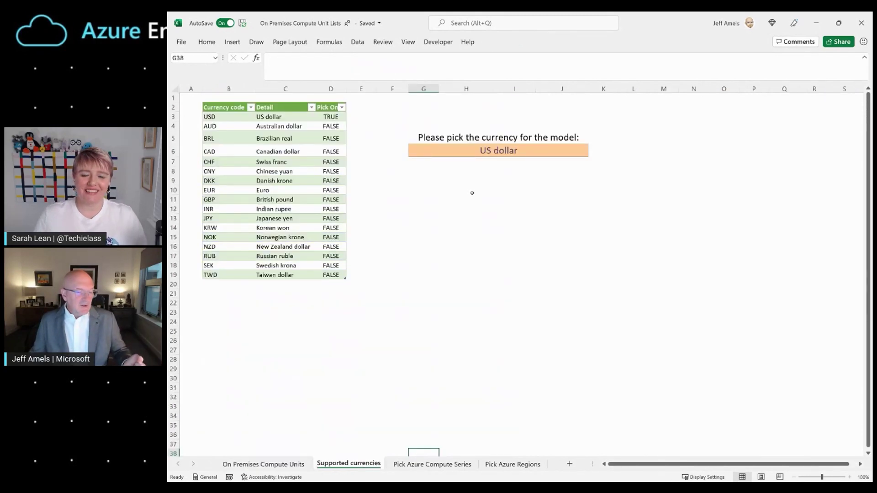
click(542, 150)
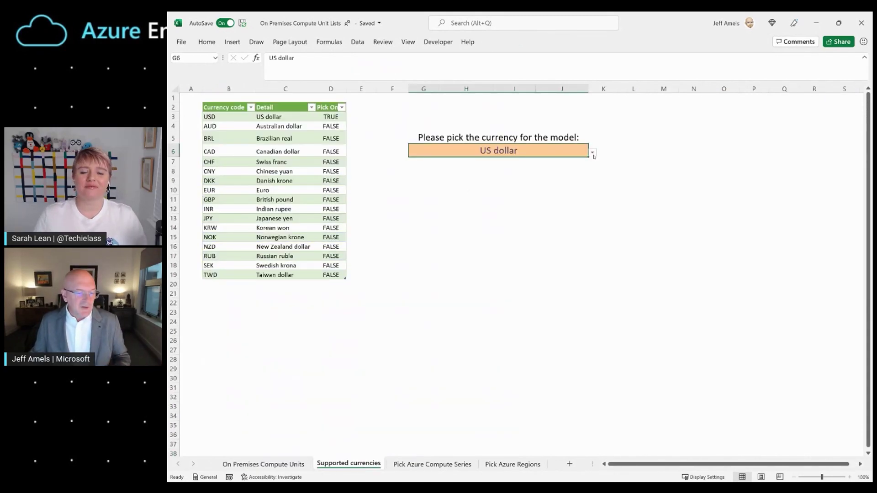
click(593, 153)
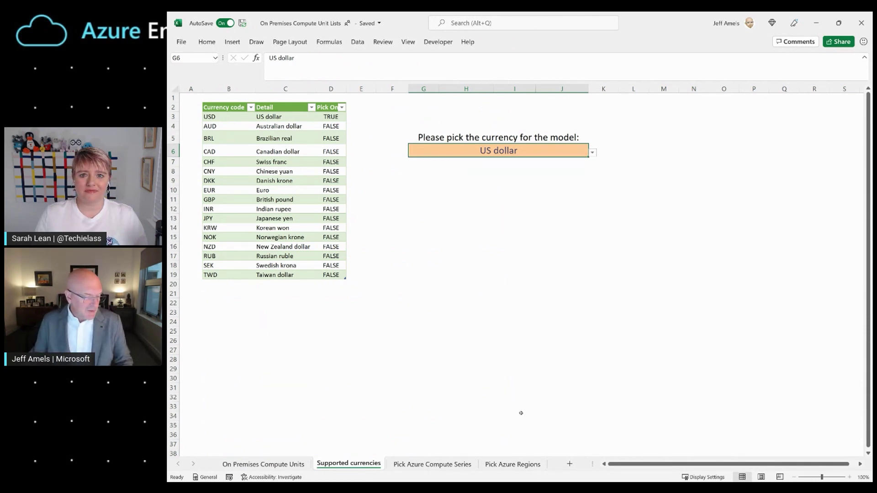
click(433, 463)
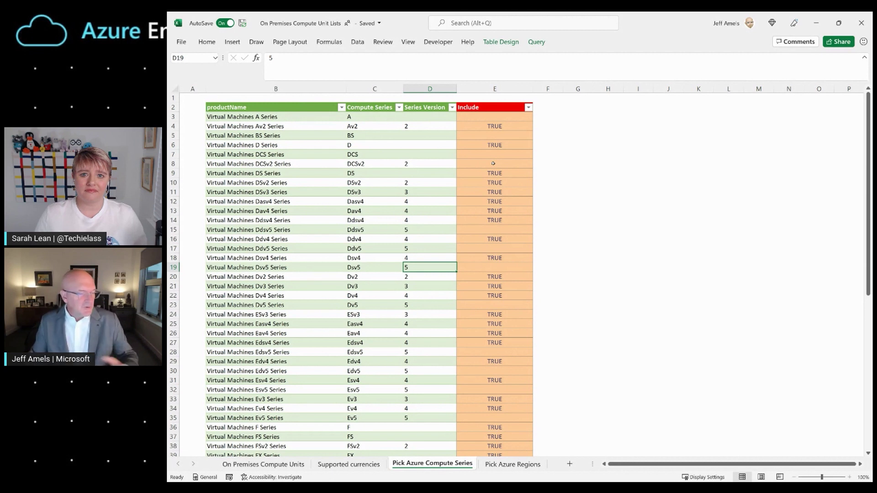
Check the compute series and Azure region Include flags, then go back to Power BI
drag(494, 136, 517, 282)
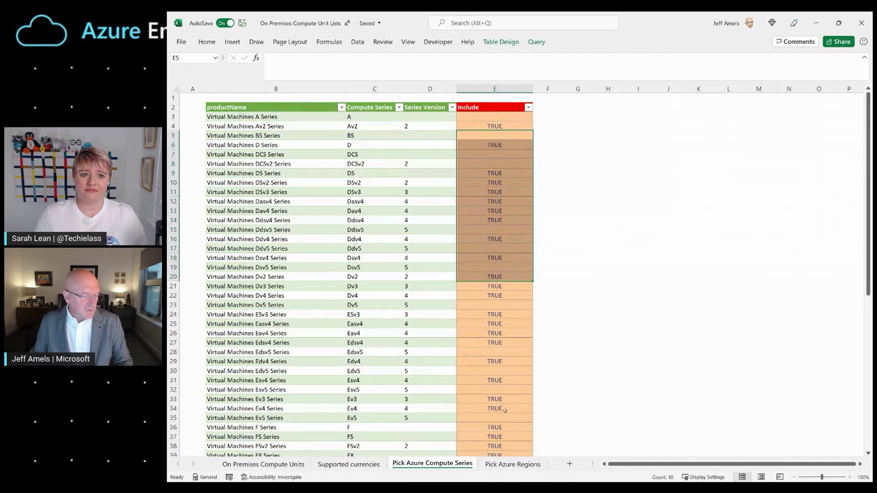
click(513, 464)
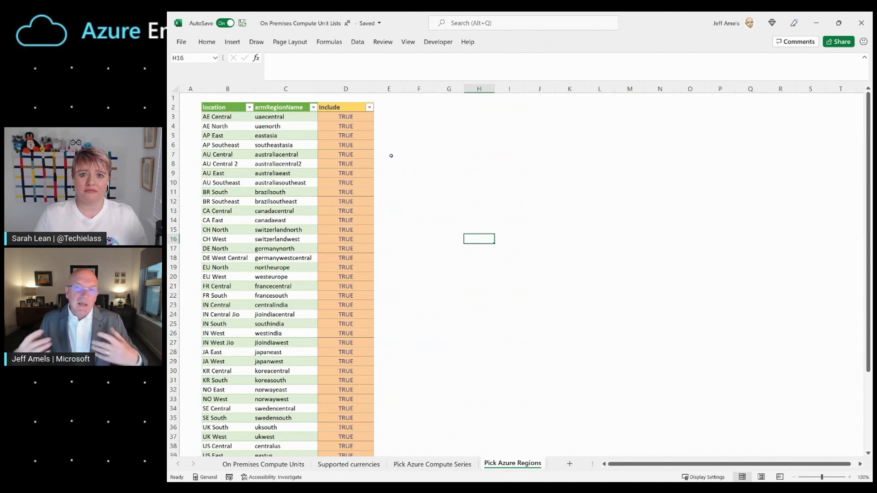
drag(346, 117, 346, 343)
click(347, 267)
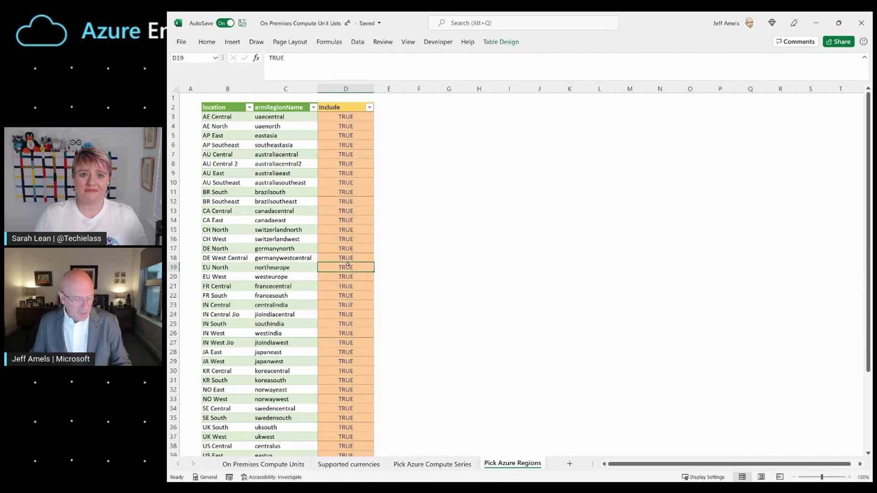
key(alt+Tab)
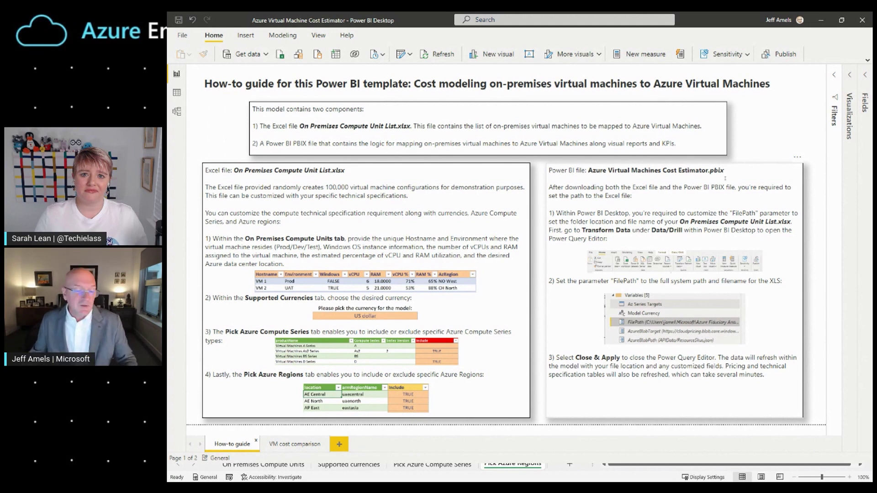
Check the FilePath parameter's local Excel workbook path in Power Query Editor, then close it
click(868, 160)
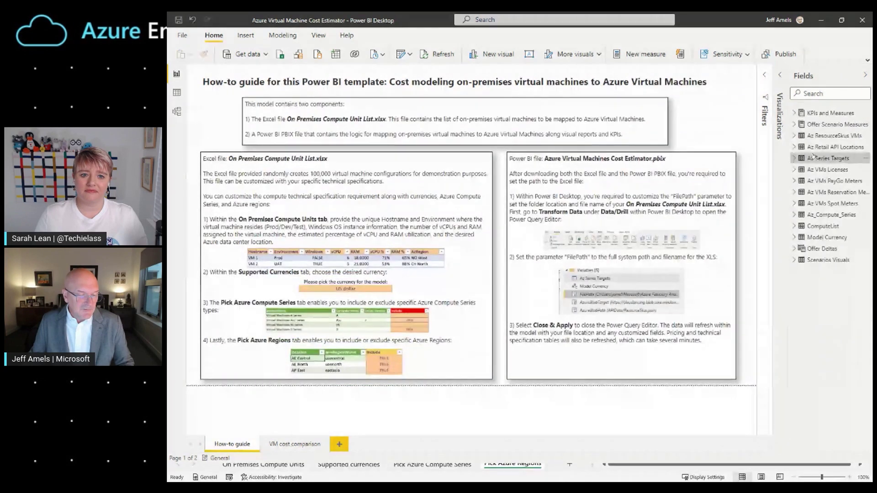
right_click(814, 157)
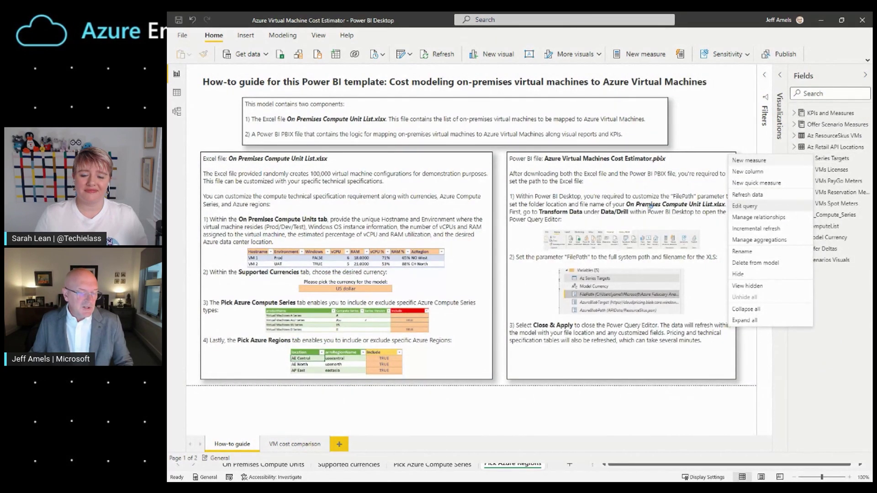
key(Return)
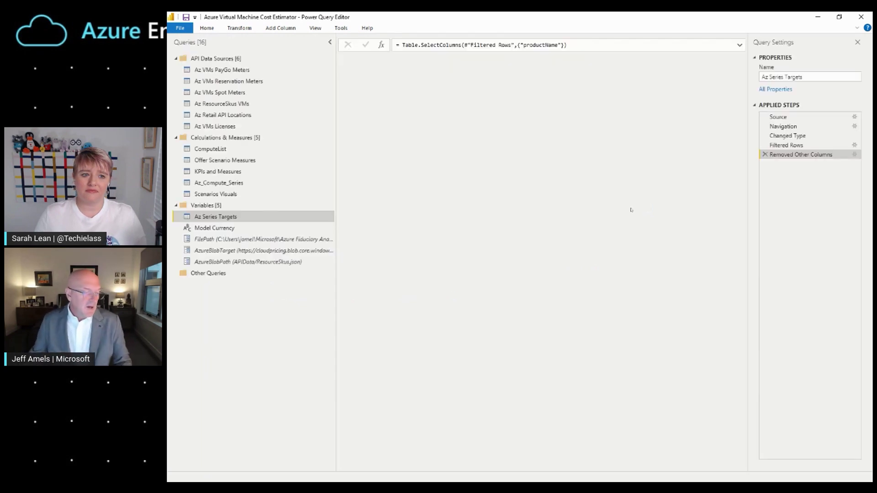
click(303, 239)
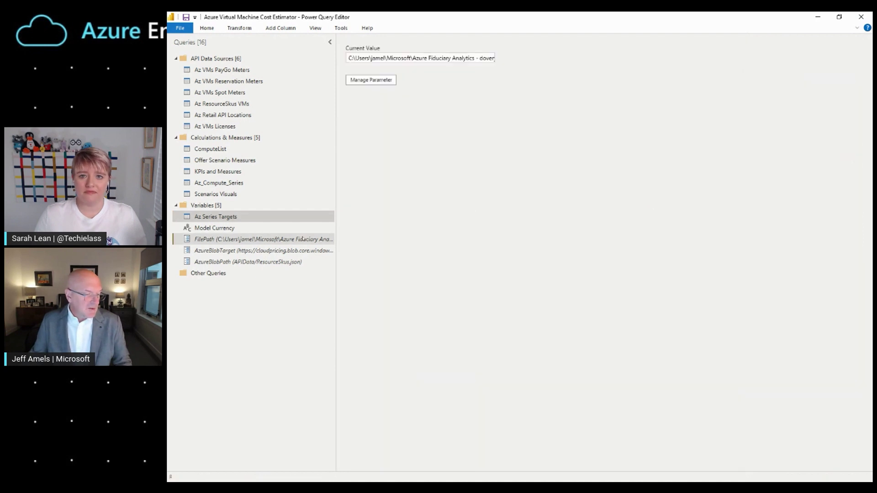
drag(348, 58, 470, 59)
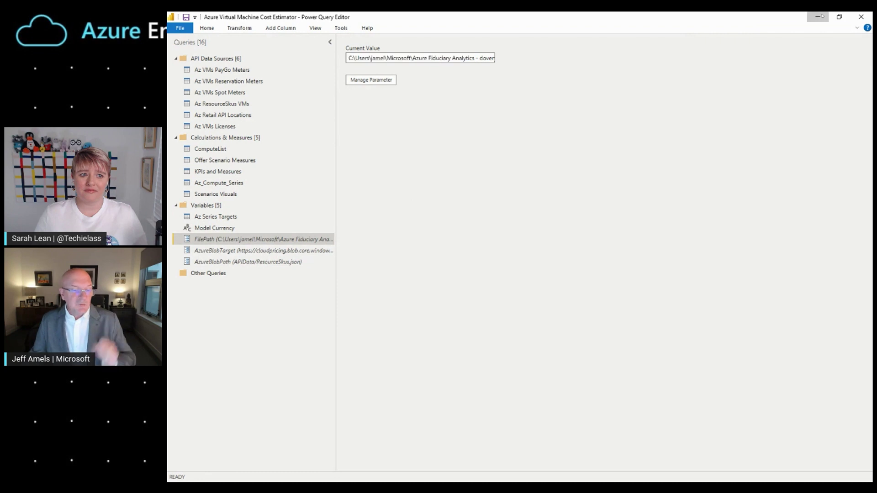
key(alt+Tab)
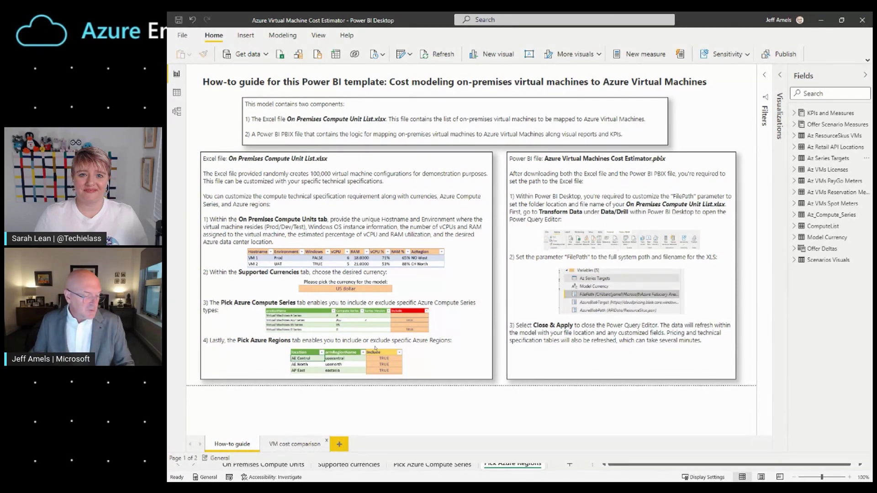
Go to the VM cost comparison page showing USD cost totals per pricing offer
click(283, 445)
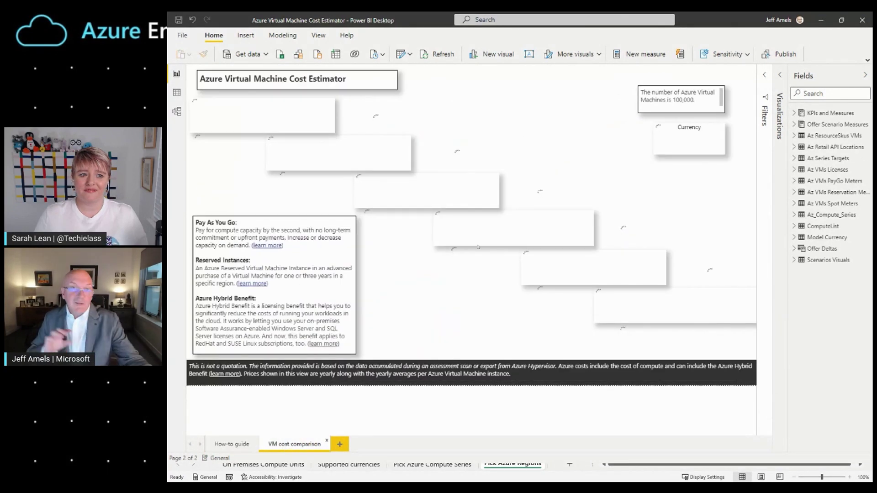